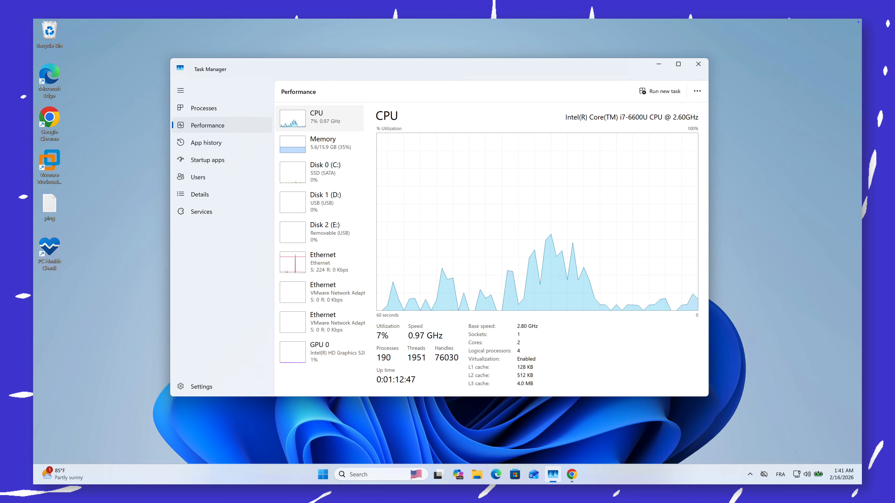
- Minimize Task Manager, search Windows for "restore" and open the Create a restore point settings
left_click(658, 64)
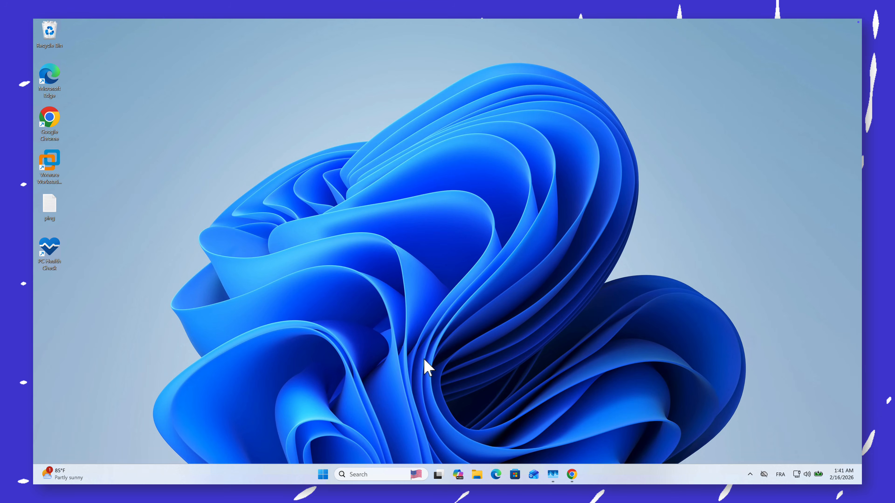
left_click(376, 474)
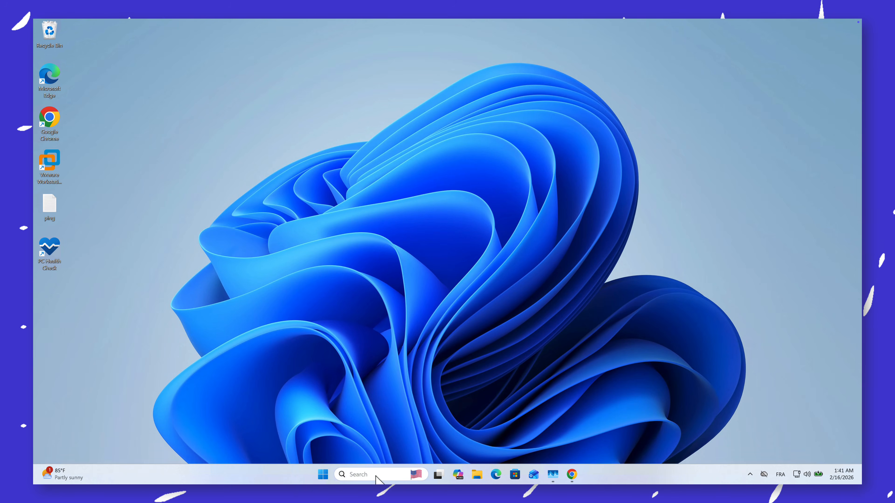
type("restor")
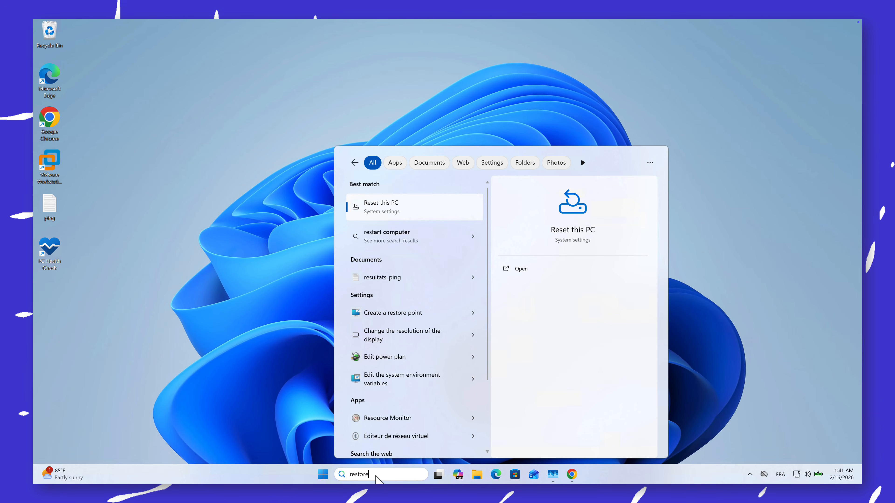
type("e")
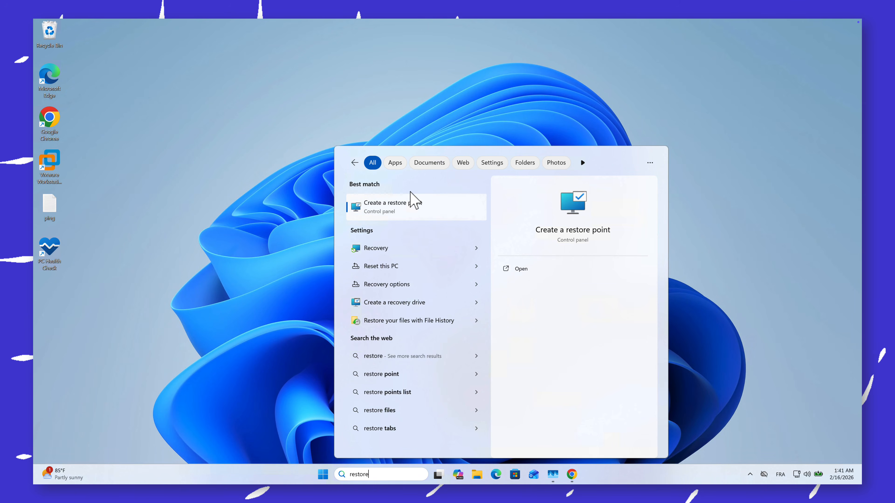
left_click(407, 216)
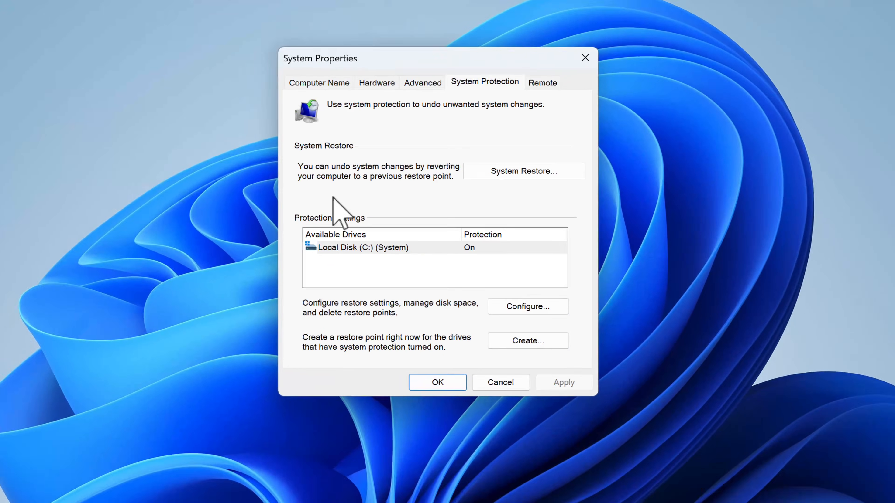
- Open the protection configuration for Local Disk (C:) and apply it with system protection turned on
left_click(380, 259)
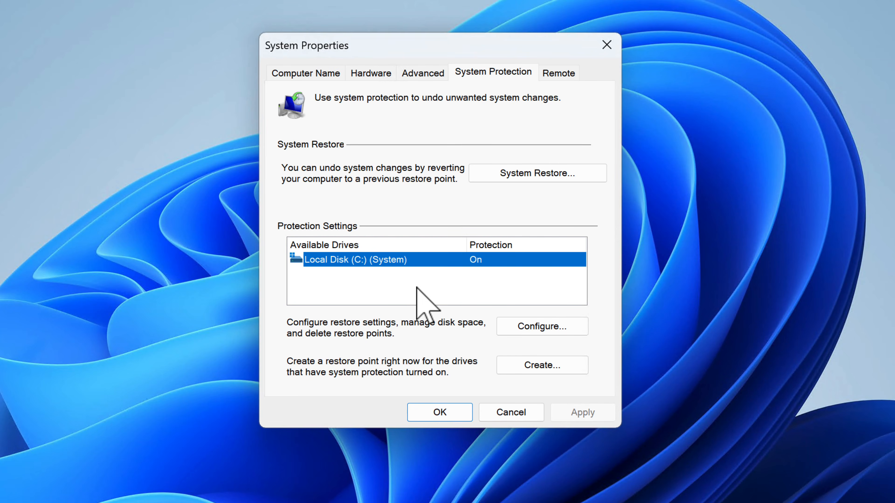
left_click(537, 326)
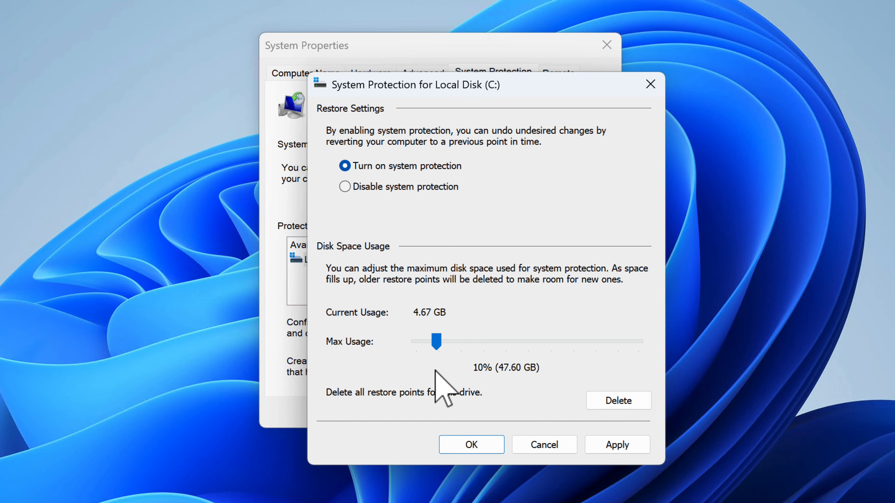
left_click(616, 444)
left_click(471, 447)
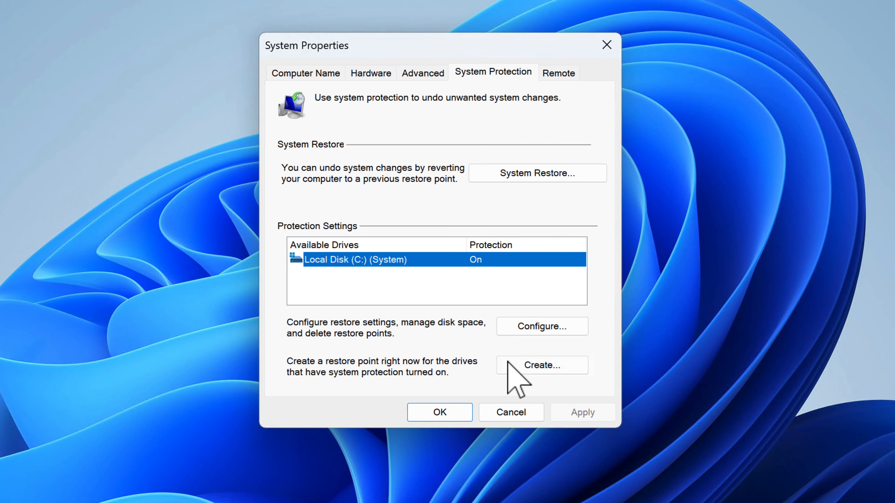
- Create a restore point described as "Backup-02-16-2026" and dismiss the completion message
left_click(525, 366)
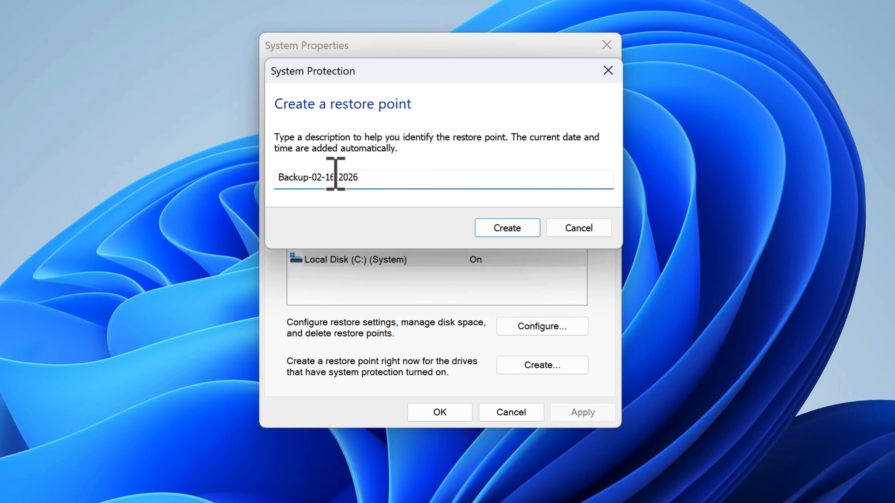
left_click(507, 228)
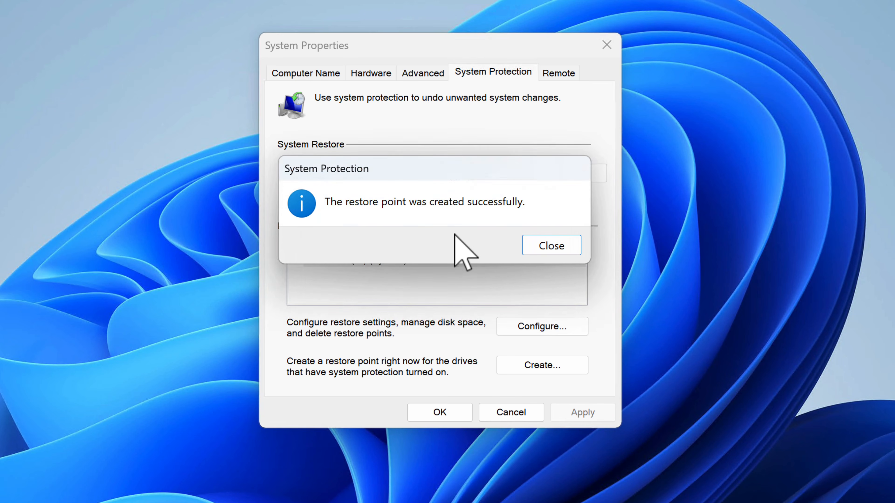
left_click(552, 244)
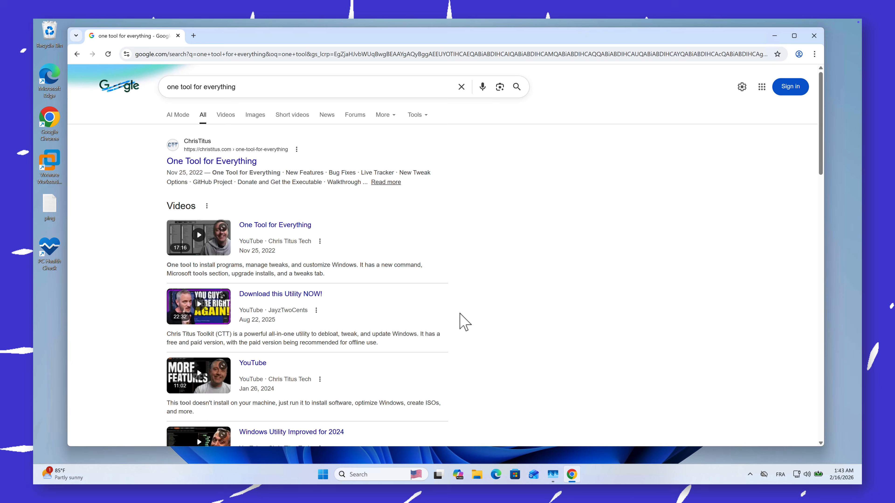
- Open the christitus.com "One Tool for Everything" page from the Google results for "one tool for everything" in Chrome
left_click_drag(238, 87, 167, 95)
left_click(191, 85)
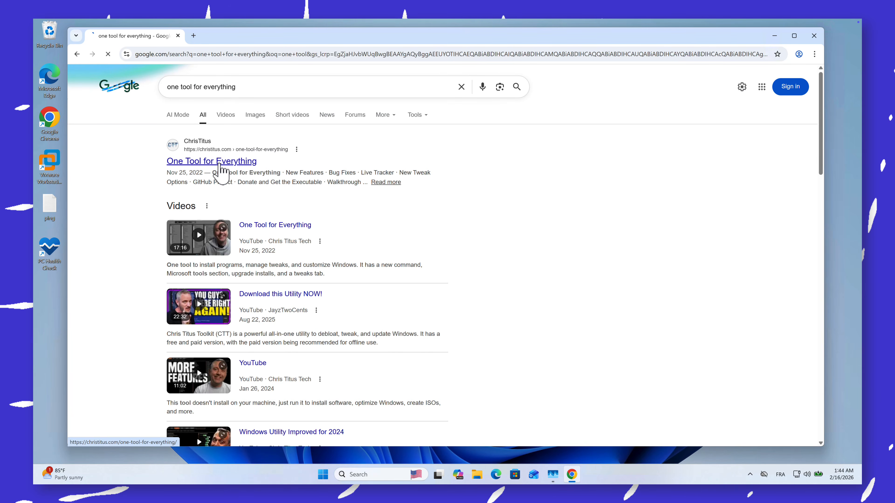
left_click(219, 162)
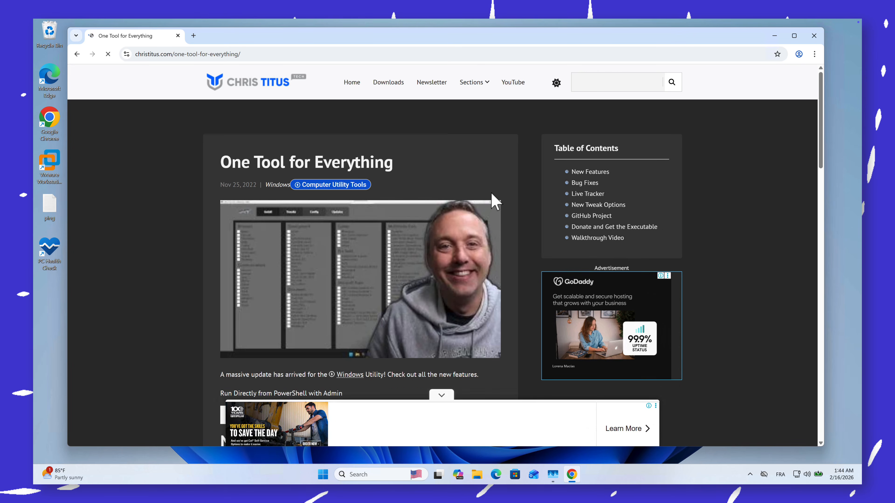
- Look through the utility's article and copy its PowerShell command, irm christitus.com/win | iex
scroll(460, 198, "down", 5)
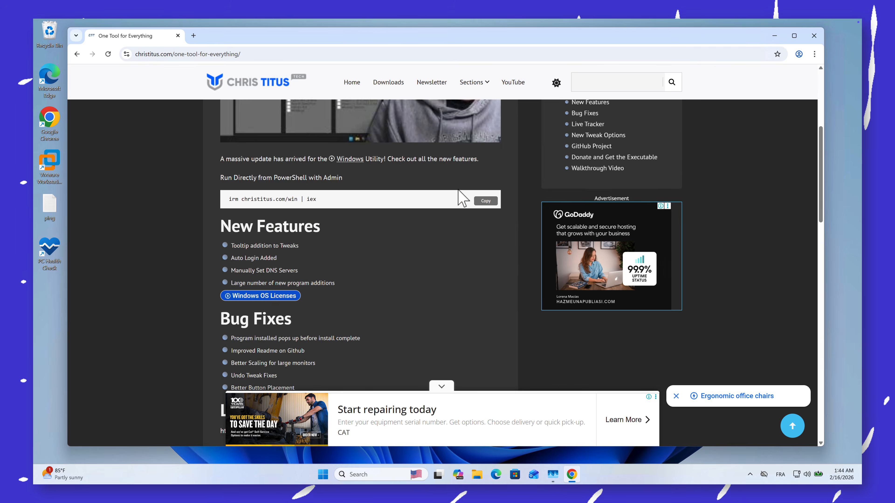
scroll(460, 198, "up", 6)
scroll(460, 197, "down", 4)
scroll(460, 197, "down", 4)
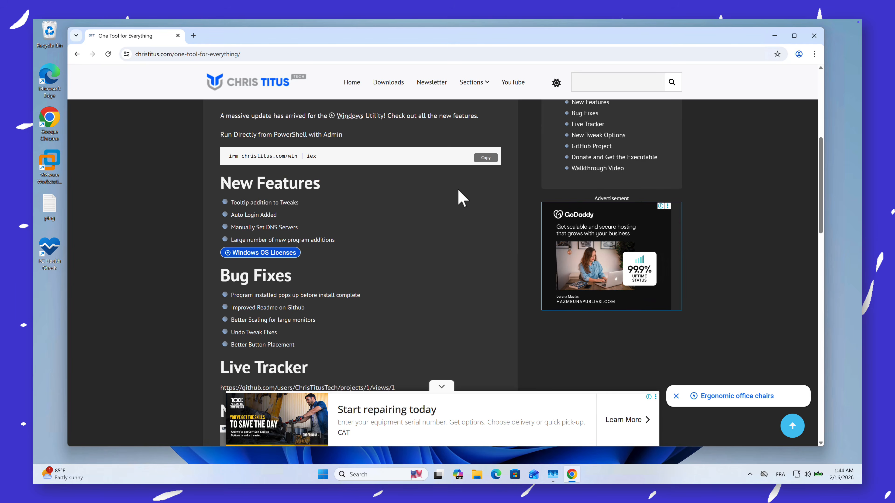
scroll(459, 197, "up", 1)
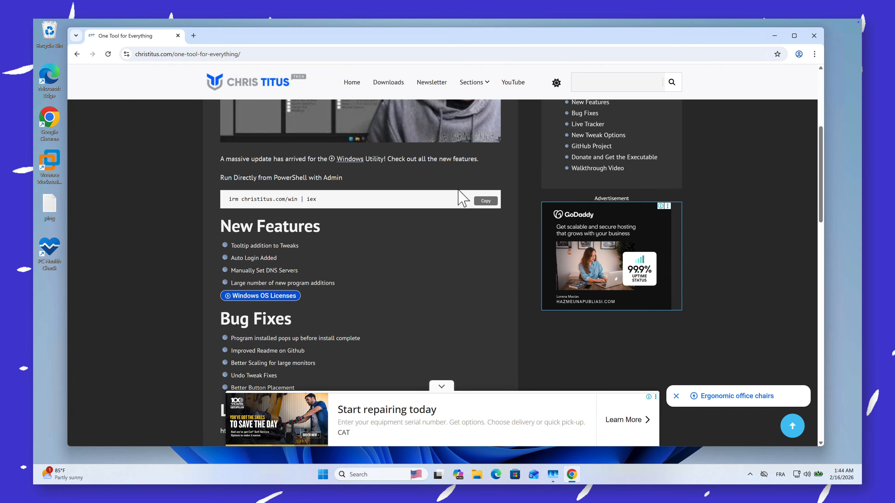
scroll(339, 228, "down", 1)
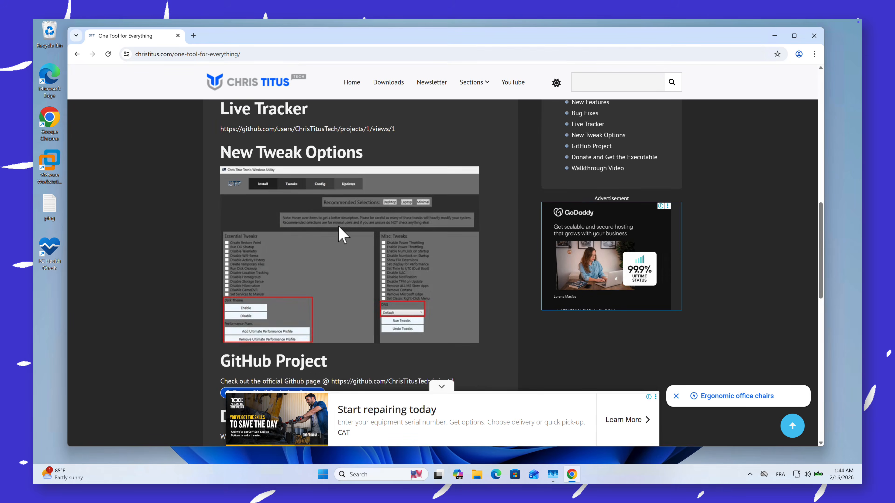
scroll(339, 233, "up", 8)
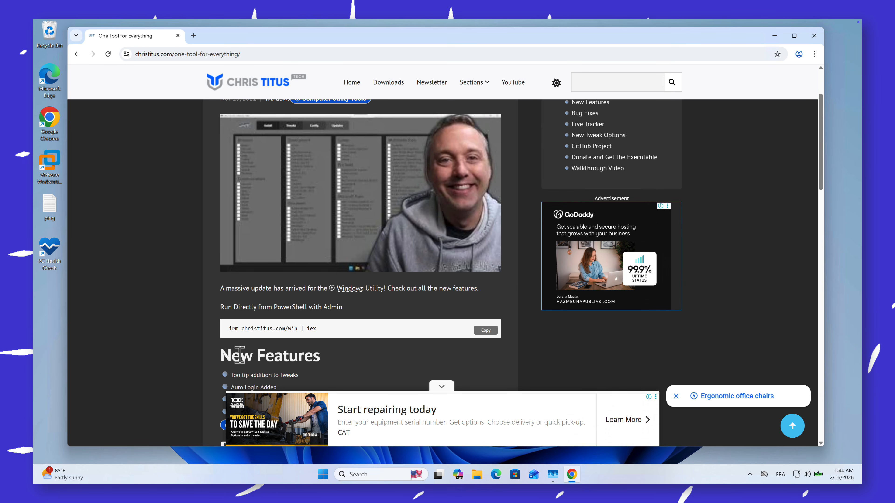
left_click(485, 330)
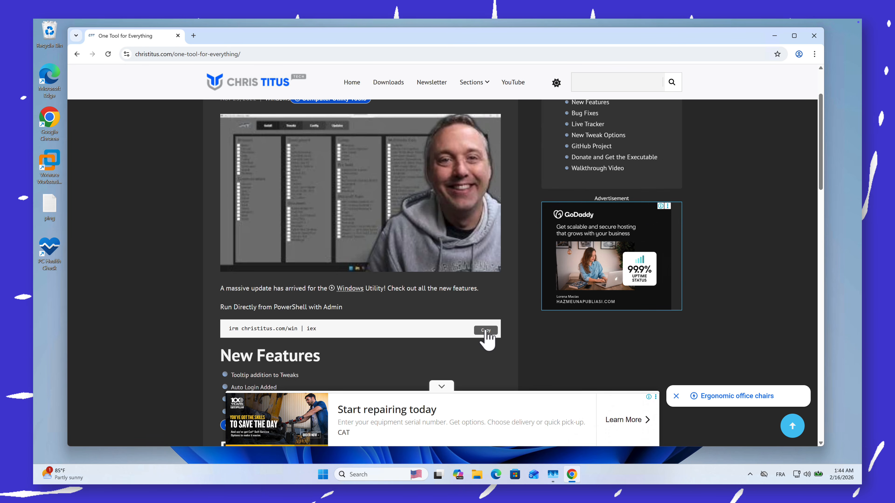
- Return to the desktop, launch Windows PowerShell as administrator and allow it to make changes to the device
key("super+d")
left_click(368, 474)
type("powe")
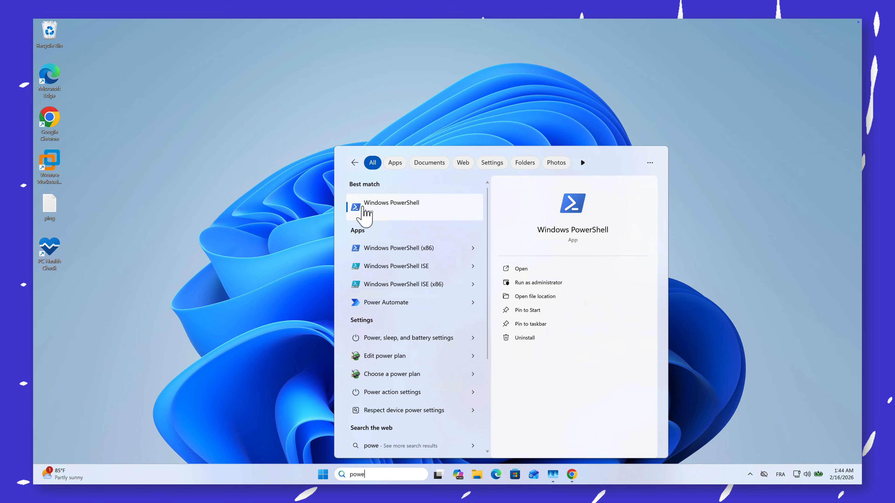
right_click(391, 203)
left_click(425, 213)
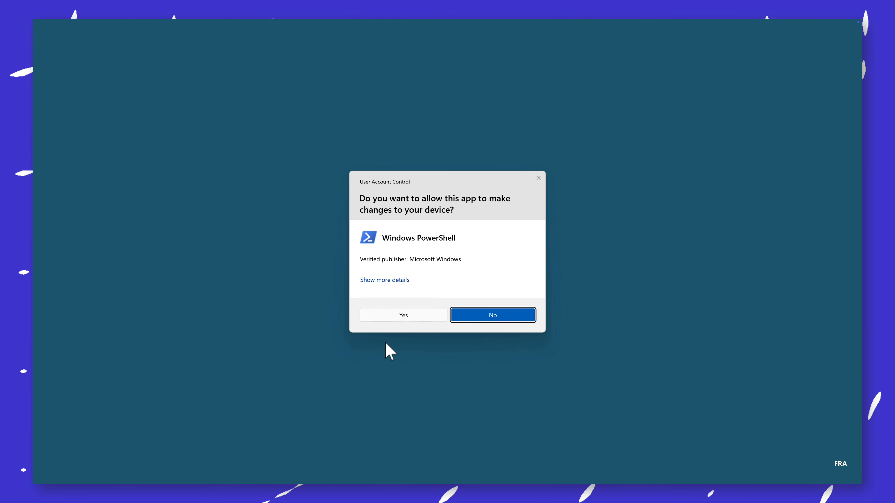
left_click(398, 317)
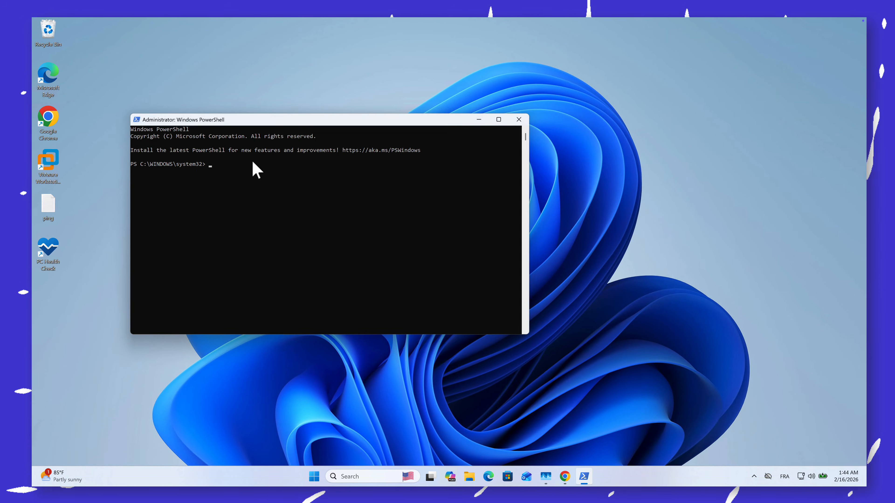
- Run irm christitus.com/win | iex in PowerShell, separate the utility and console windows, and bring the utility to the front
type("irm christitus.com/win | iex")
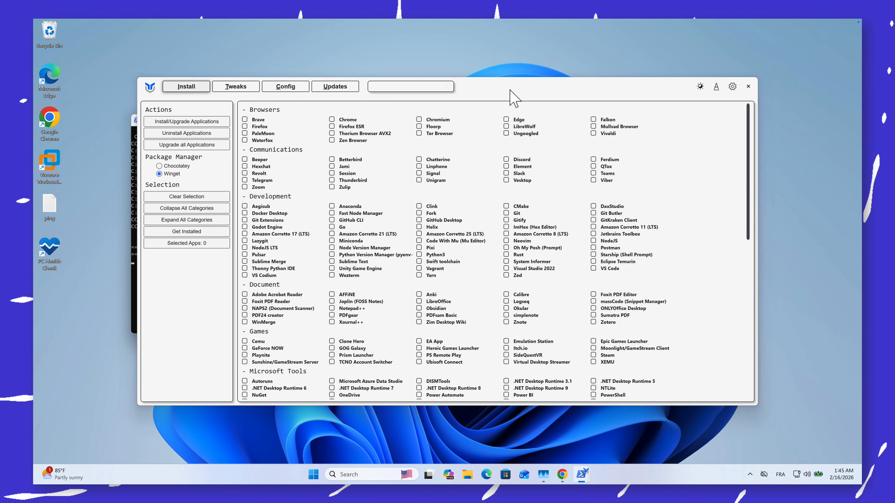
left_click_drag(510, 90, 580, 84)
left_click(183, 122)
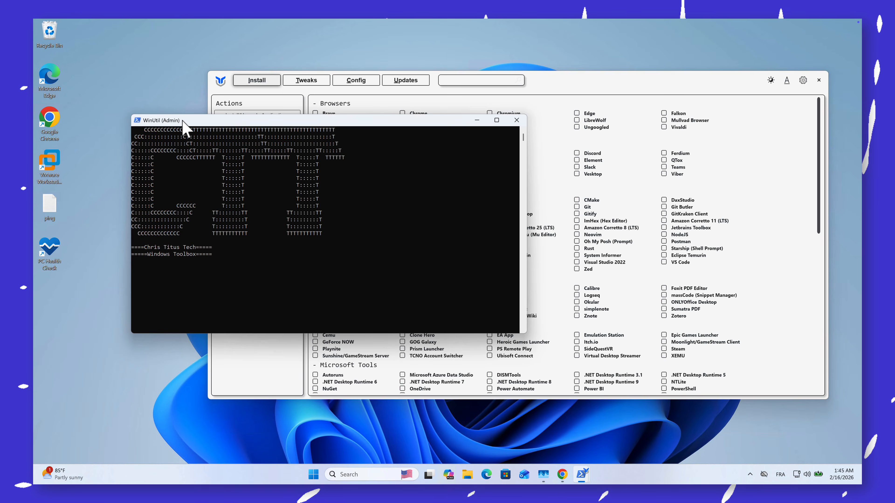
left_click_drag(182, 123, 147, 122)
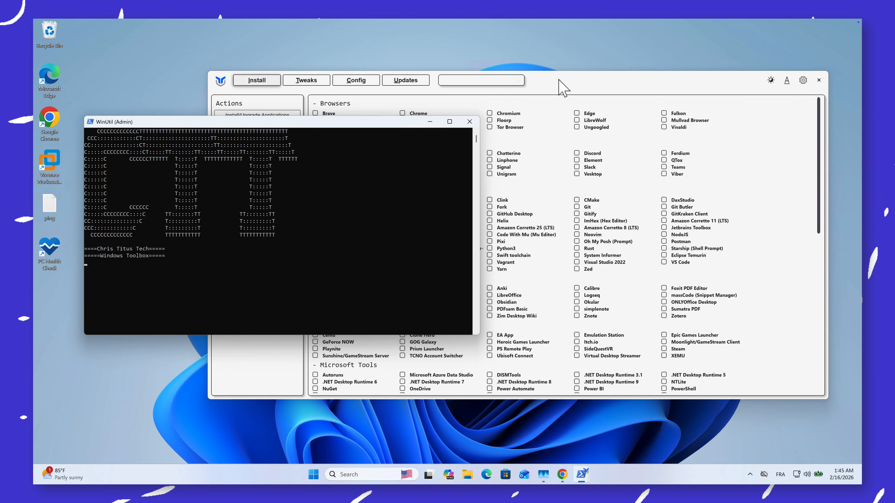
left_click(562, 87)
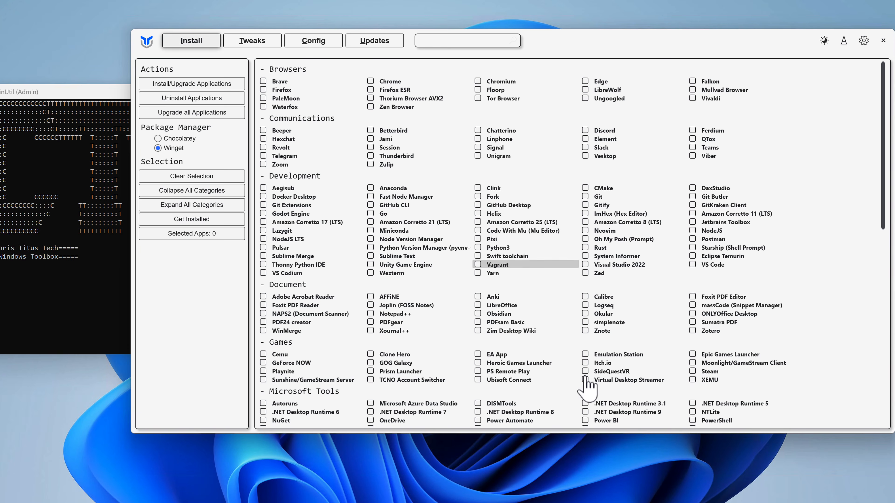
- Review the utility's installable applications, tweaks, configuration features and fixes, and Windows Update options
scroll(490, 391, "down", 5)
scroll(488, 389, "up", 5)
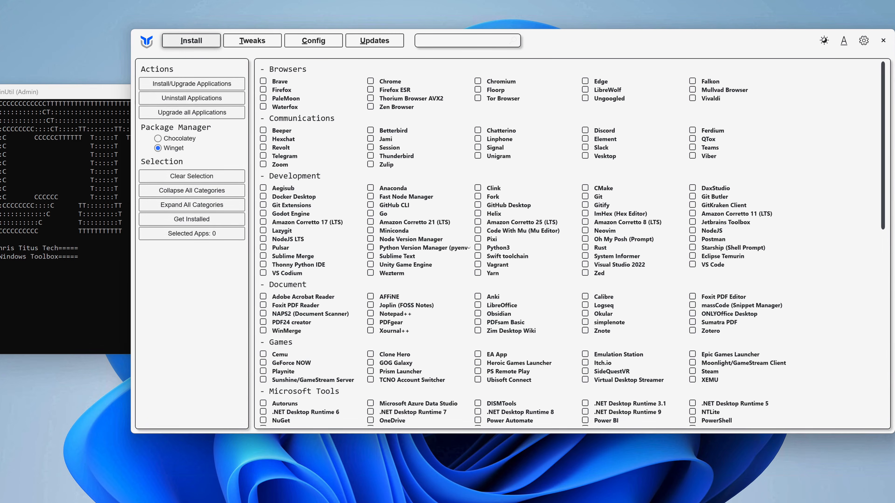
left_click(257, 44)
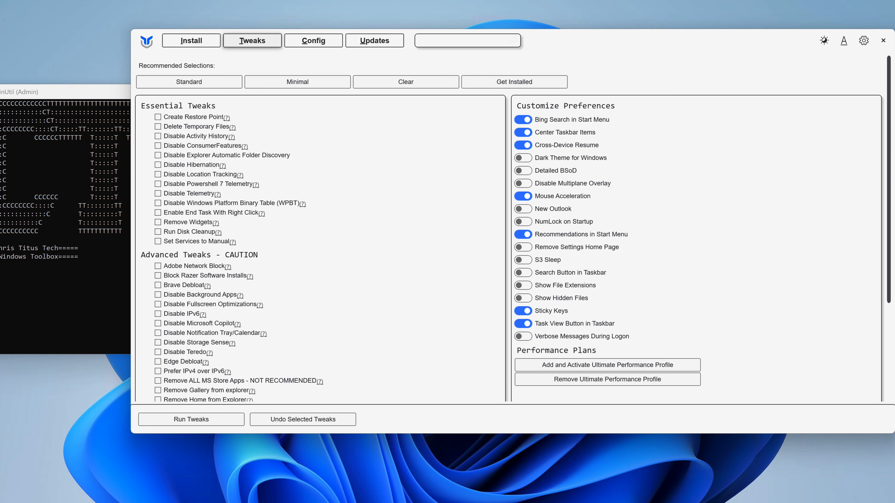
left_click(310, 41)
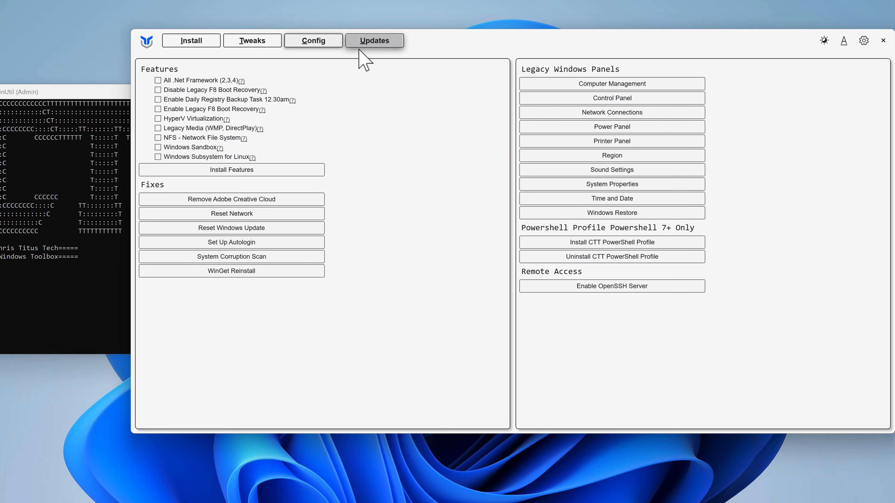
left_click(374, 41)
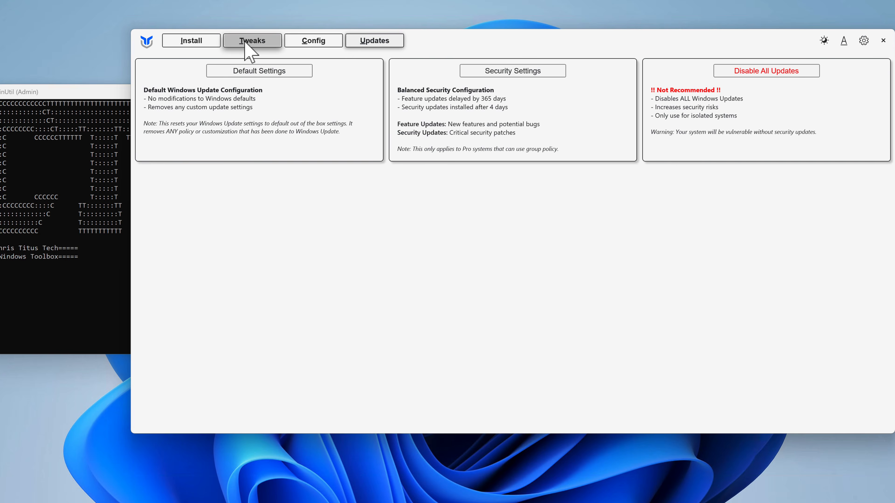
- Select the Standard recommended tweaks, then deselect Create Restore Point and also select Remove Widgets
left_click(249, 52)
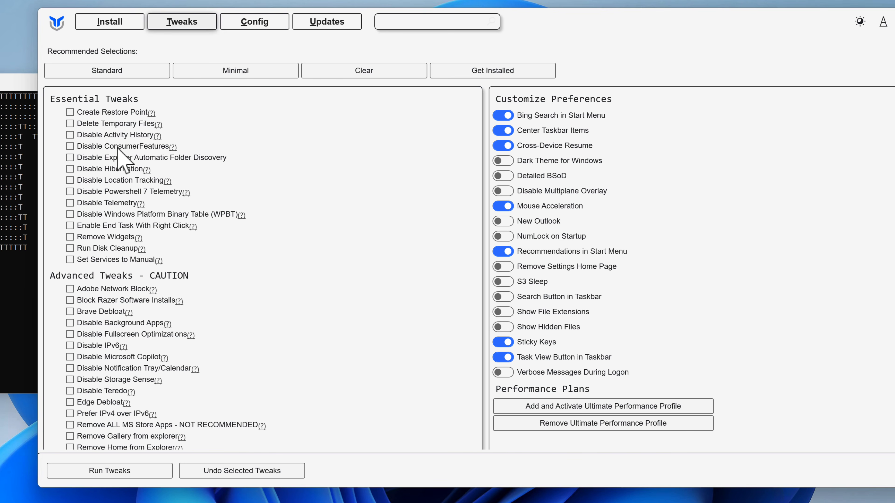
left_click(100, 70)
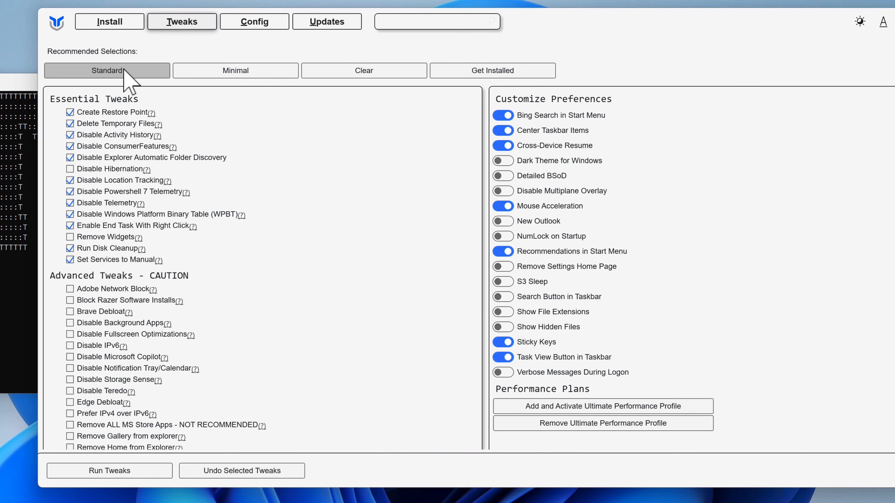
left_click(70, 112)
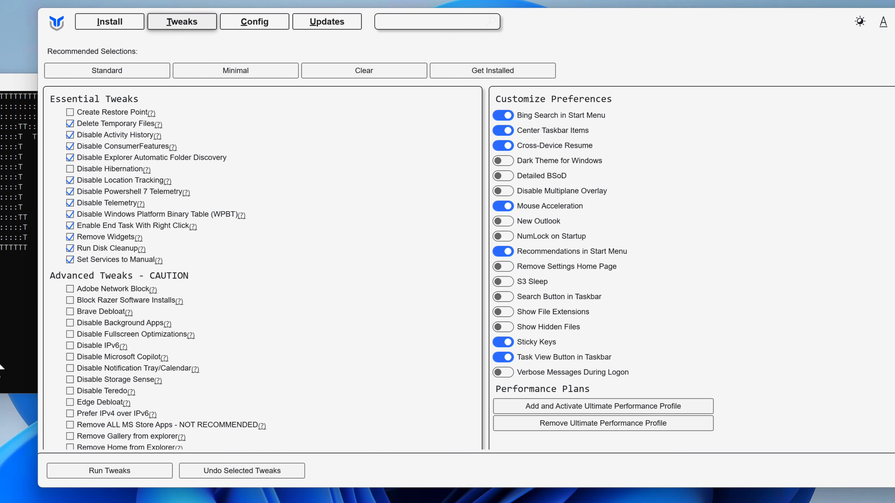
- Select the advanced tweaks Disable Microsoft Copilot, Disable IPv6, Disable Background Apps, Disable Teredo, Remove OneDrive and Remove Xbox & Gaming Components
scroll(160, 330, "down", 5)
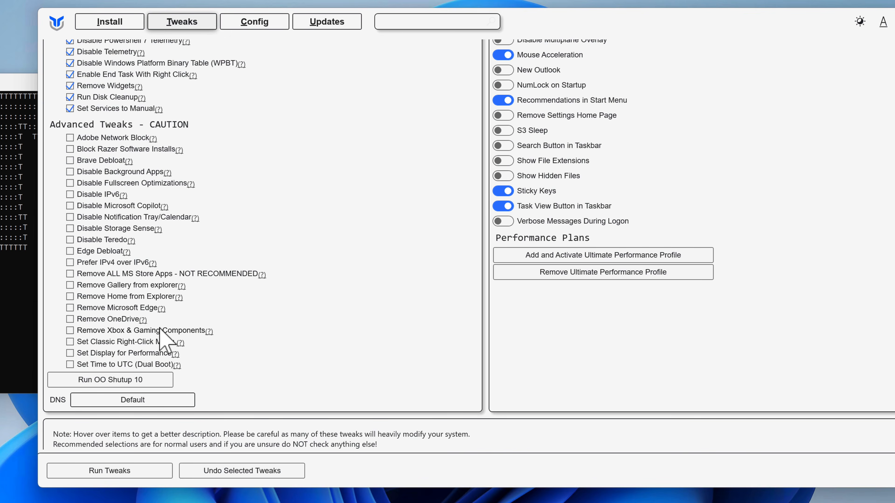
scroll(160, 330, "up", 2)
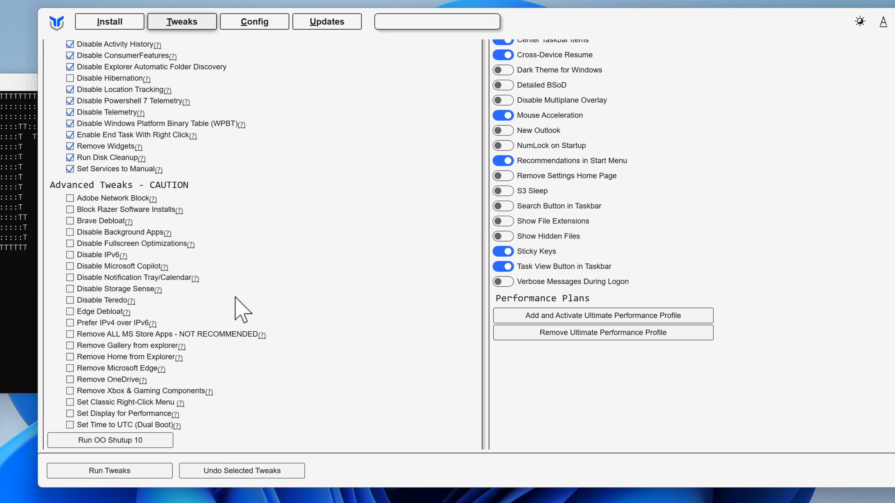
left_click(68, 267)
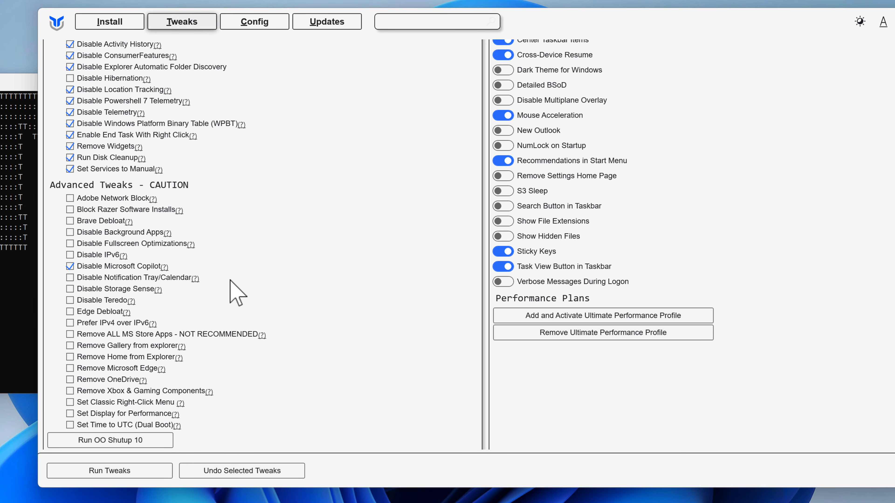
left_click(70, 255)
left_click(70, 232)
mouse_move(71, 301)
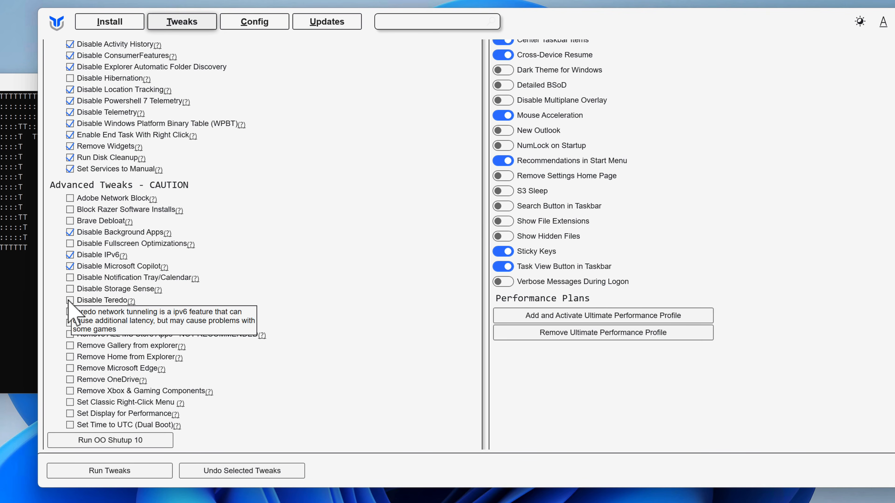
left_click(69, 301)
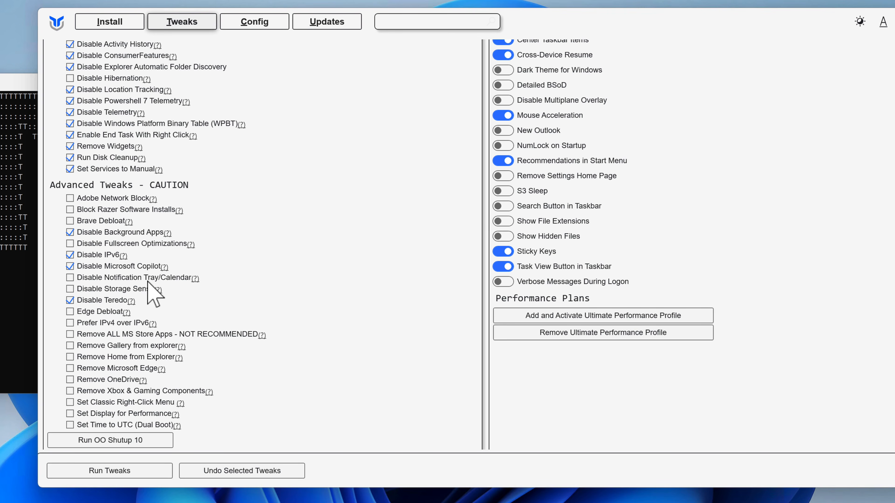
mouse_move(164, 270)
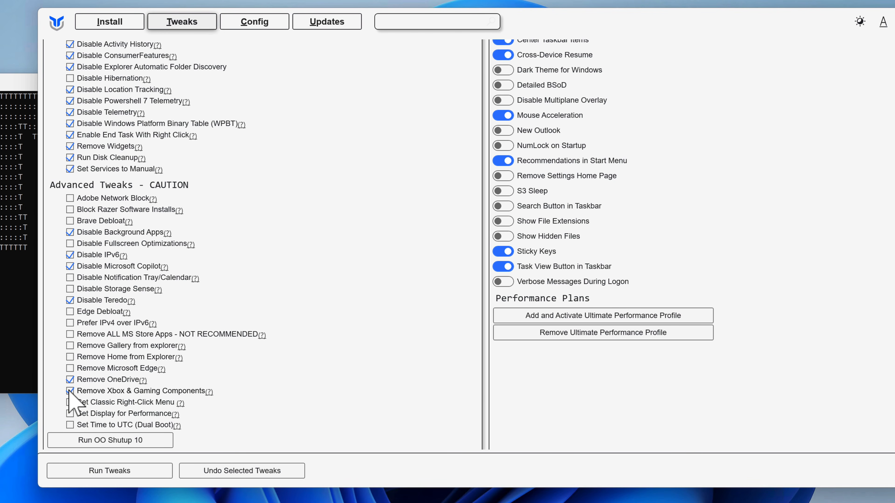
- Check the selected essential and advanced tweaks, then launch OO Shutup 10 from the utility
scroll(233, 360, "down", 2)
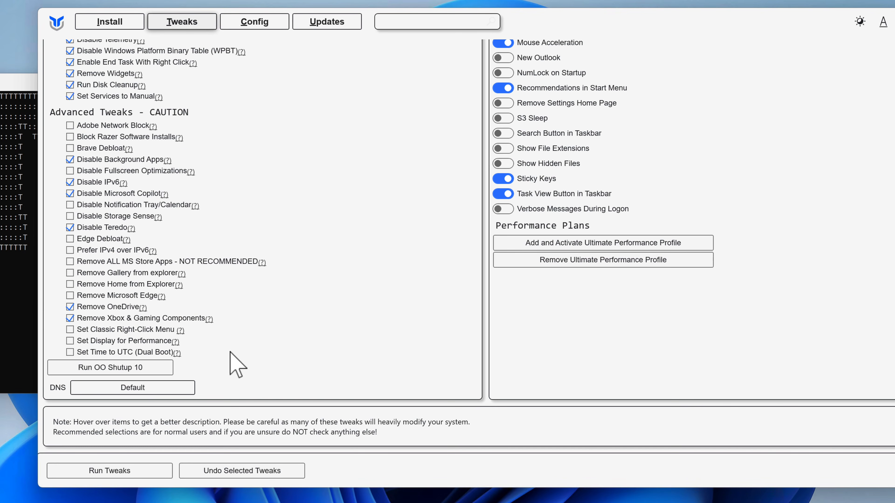
scroll(237, 365, "up", 1)
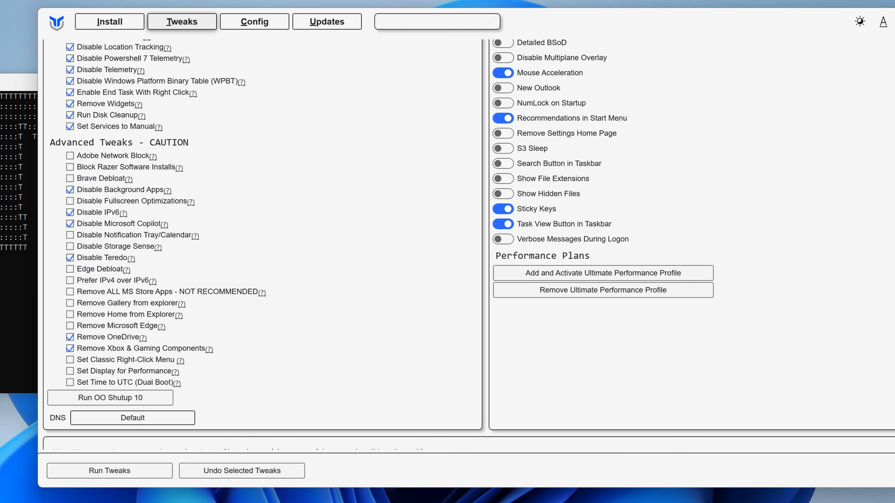
scroll(468, 247, "up", 4)
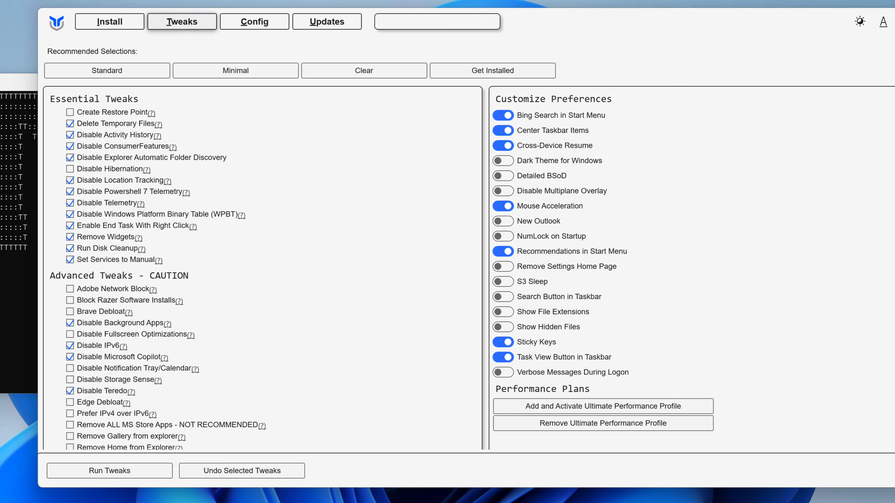
scroll(225, 243, "down", 5)
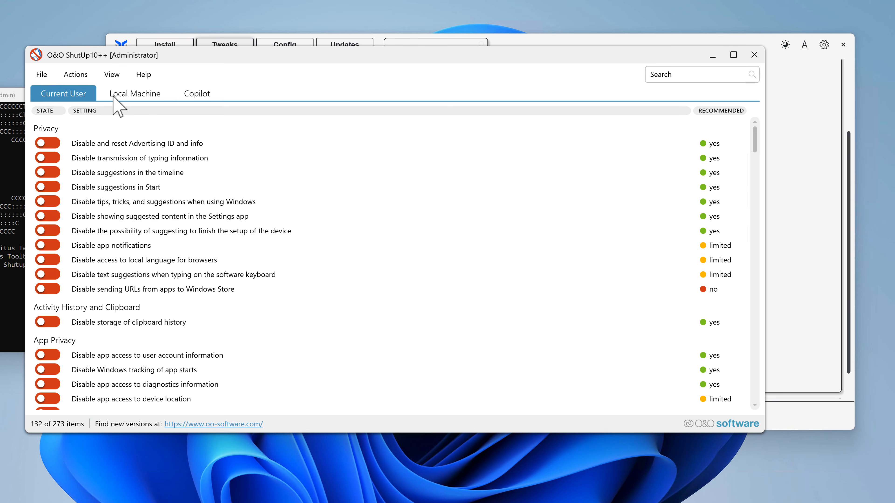
- View the Local Machine settings in O&O ShutUp10++ and apply only the recommended settings without creating a system restore point
left_click(132, 93)
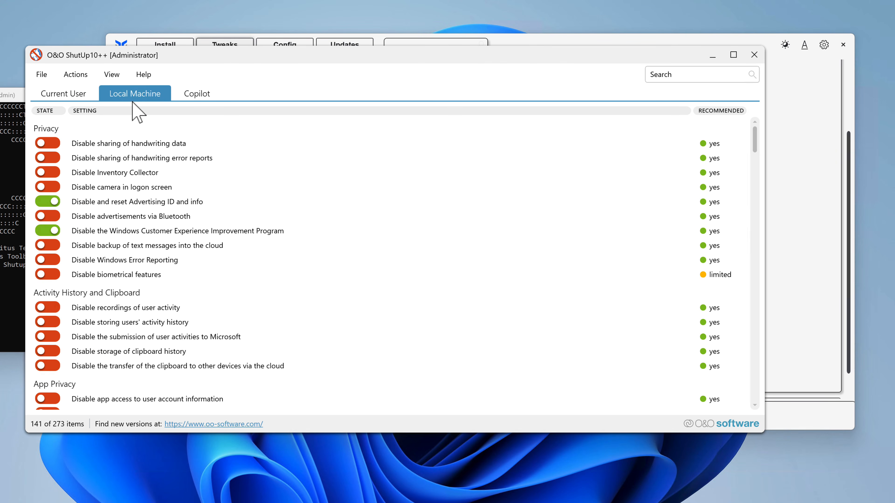
left_click(72, 77)
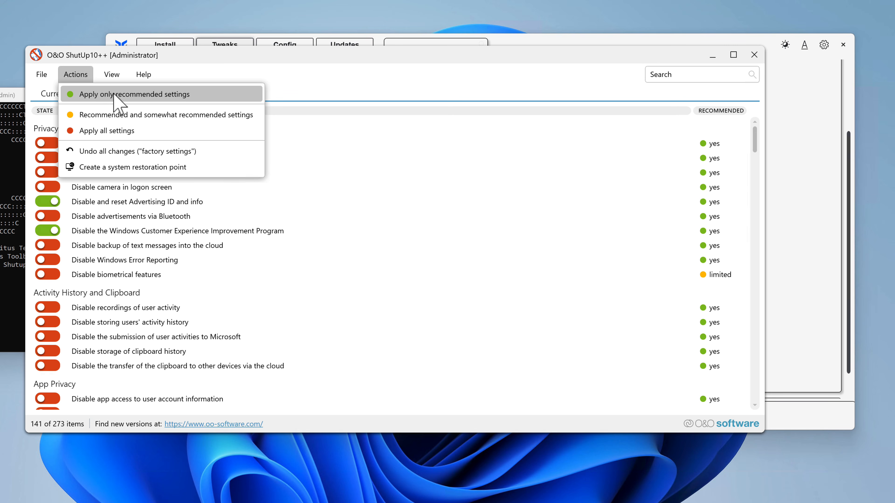
left_click(135, 94)
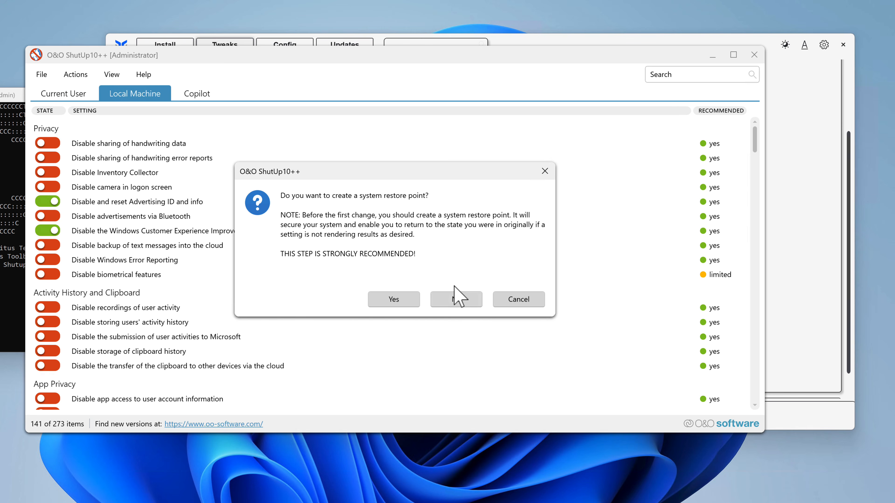
left_click(456, 298)
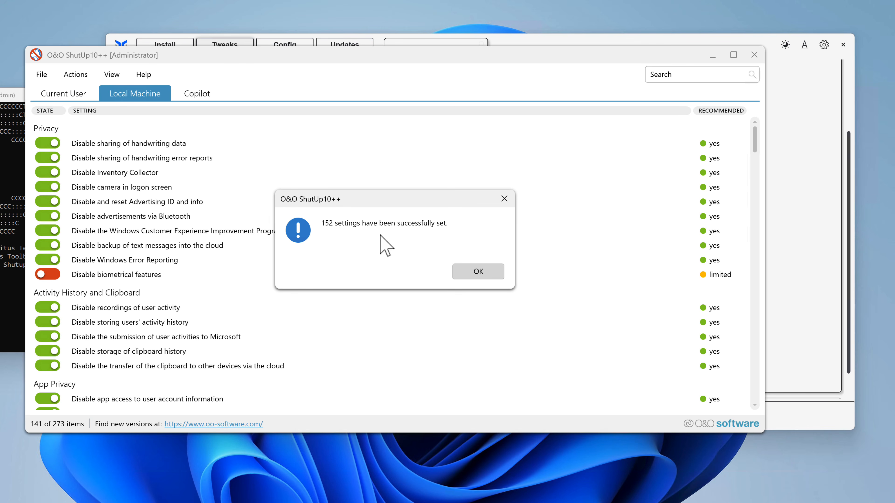
left_click(481, 272)
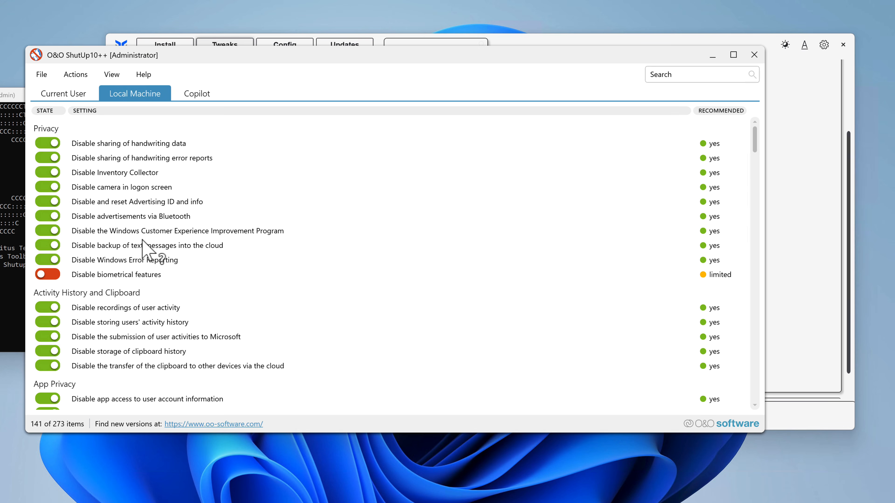
- Close O&O ShutUp10++, dismissing its closing note and O&O tools offer, and decline to restart Windows right away
left_click(753, 56)
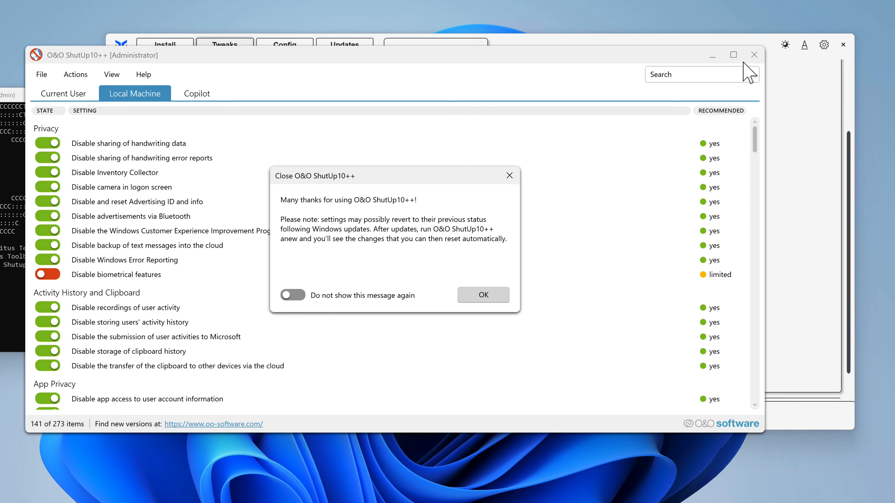
left_click(490, 297)
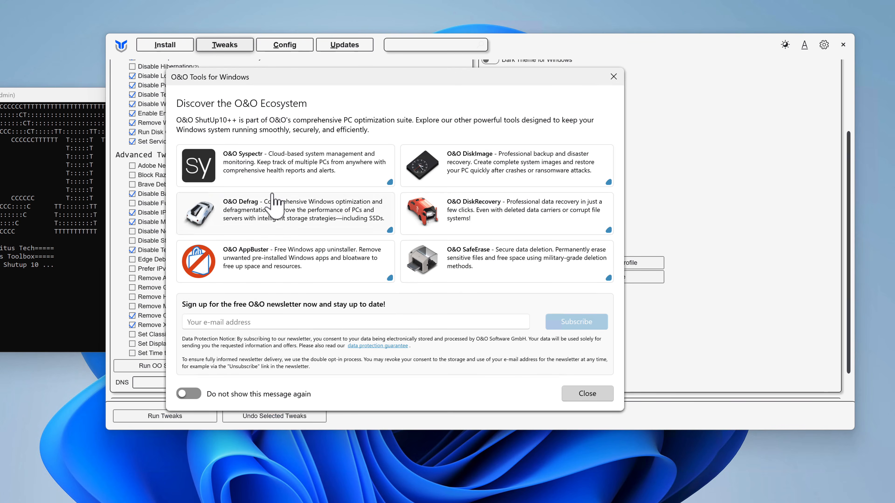
left_click(614, 78)
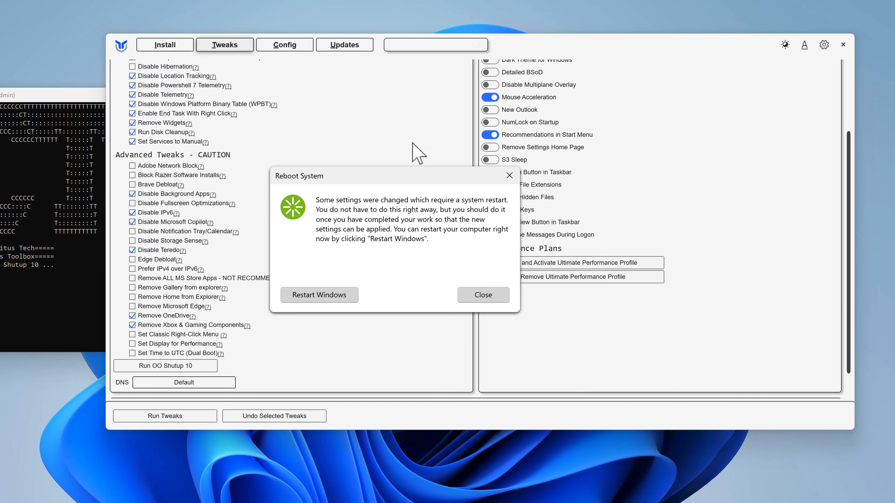
left_click(473, 296)
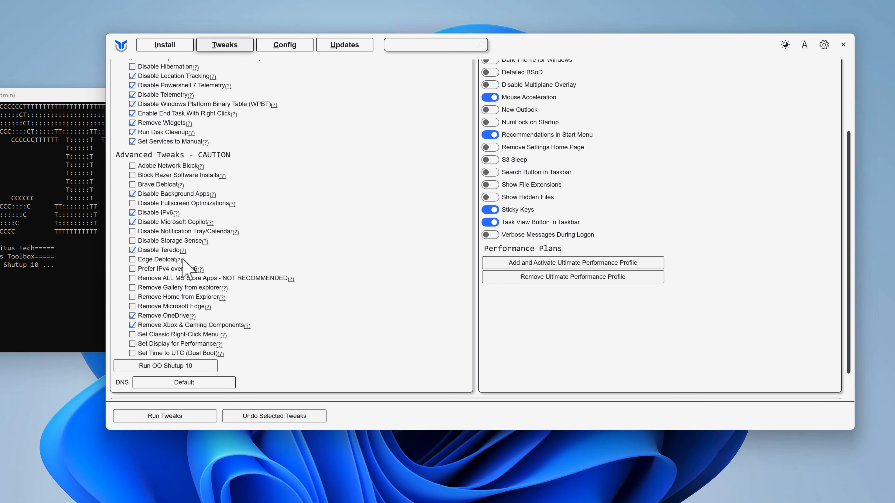
- Run the selected tweaks, dismiss the disk space notification, and bring the WinUtil console to the front to follow the progress
left_click(157, 417)
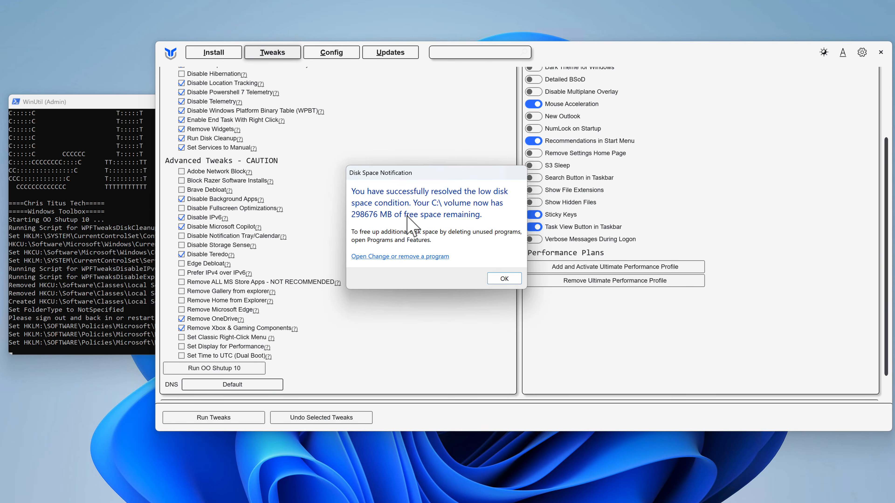
left_click(501, 279)
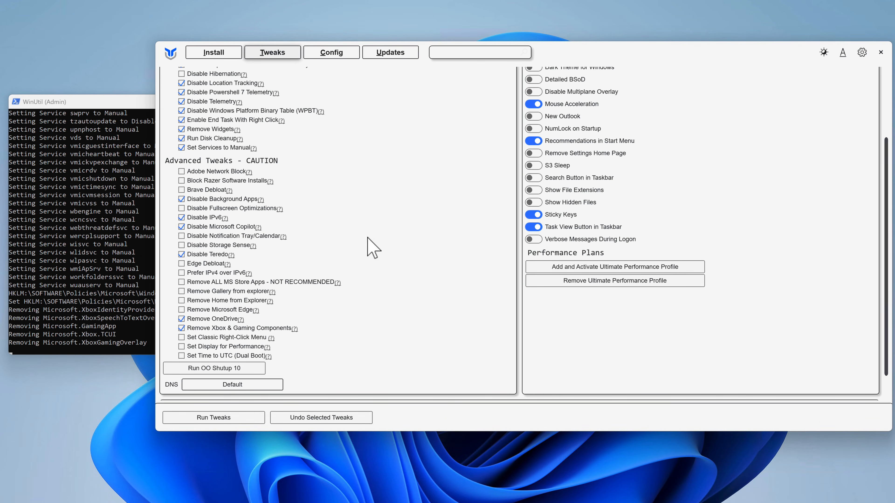
left_click(132, 106)
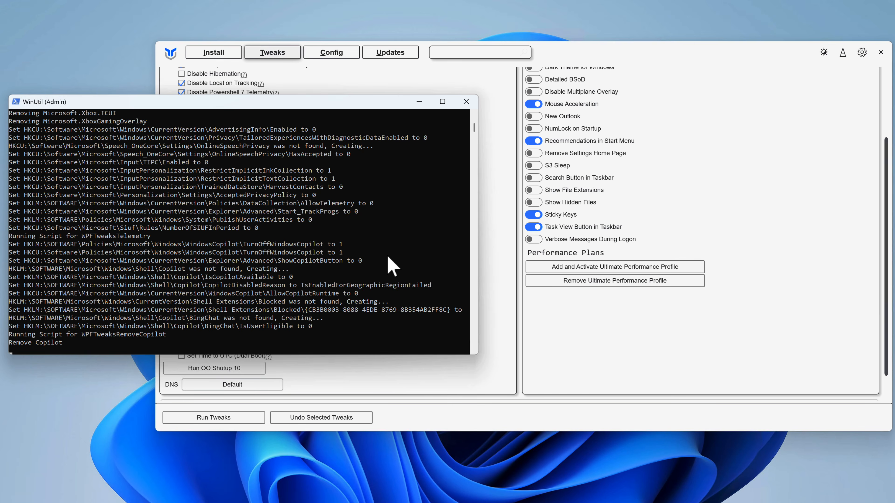